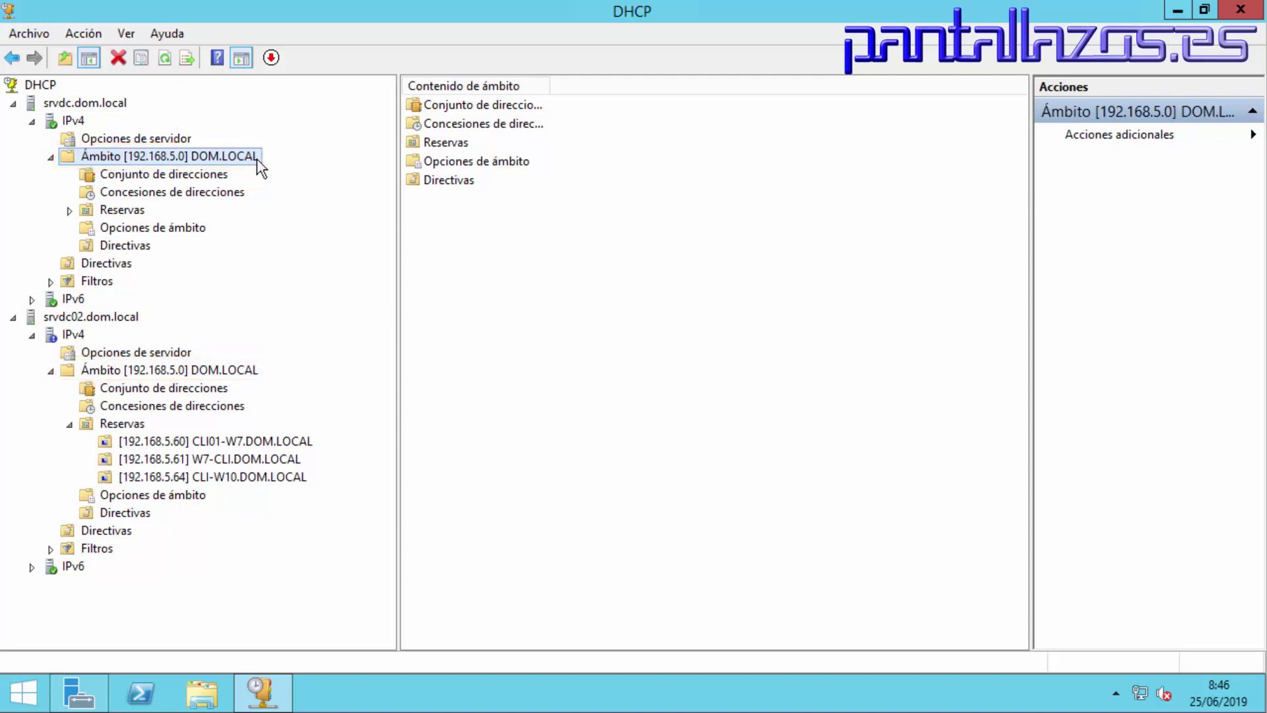
# Deconfigure failover for the scope 192.168.5.0 DOM.LOCAL on srvdc.dom.local, accepting its removal from the partner server
pyautogui.rightClick(257, 159)
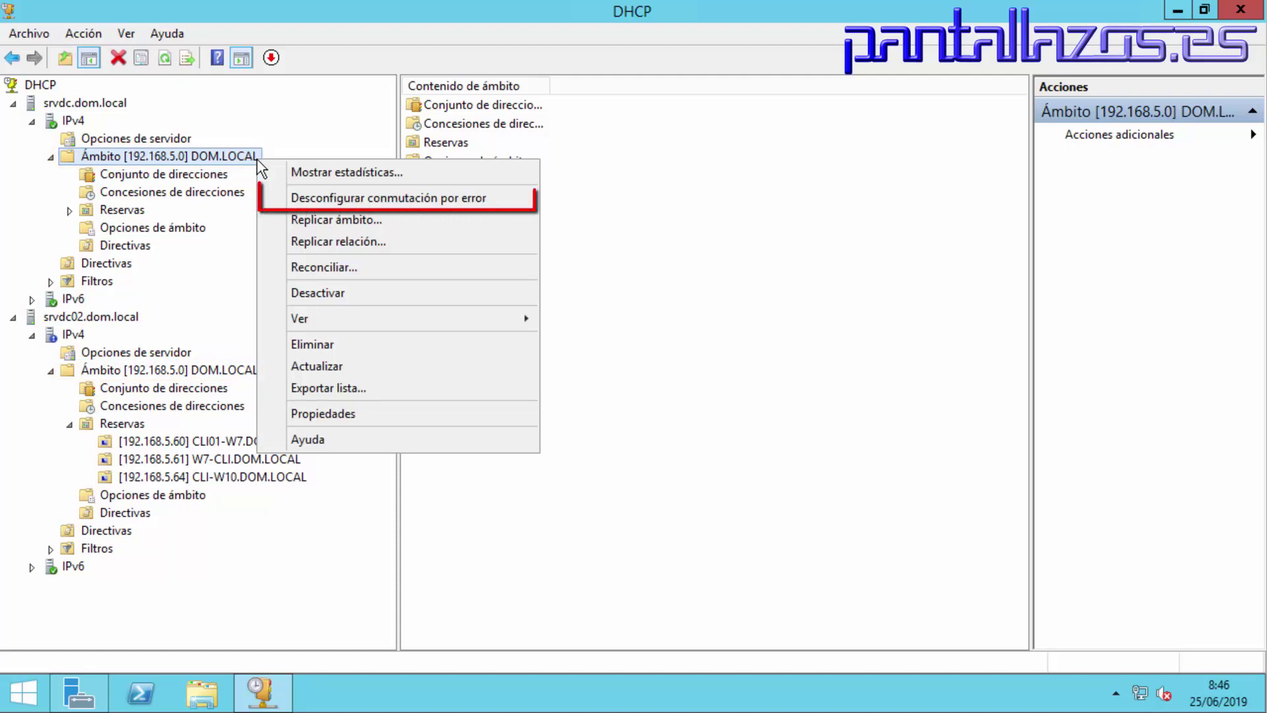
pyautogui.click(310, 197)
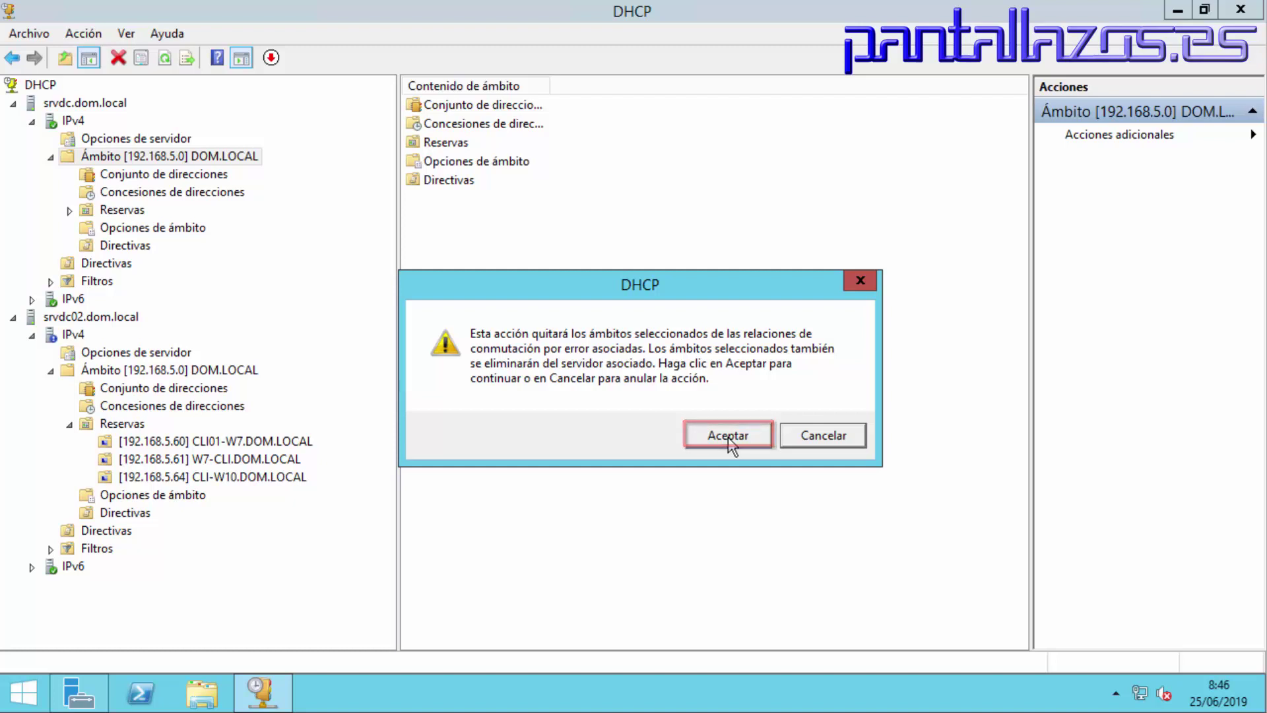
pyautogui.click(728, 435)
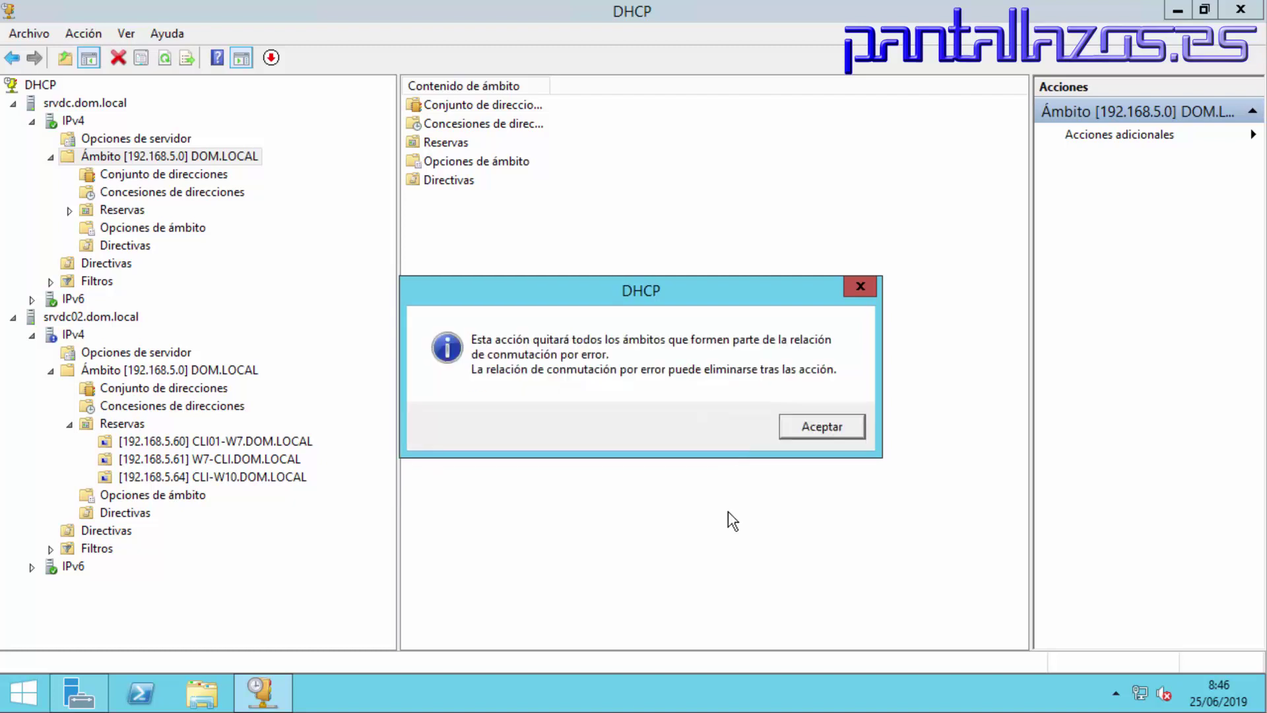
pyautogui.click(811, 435)
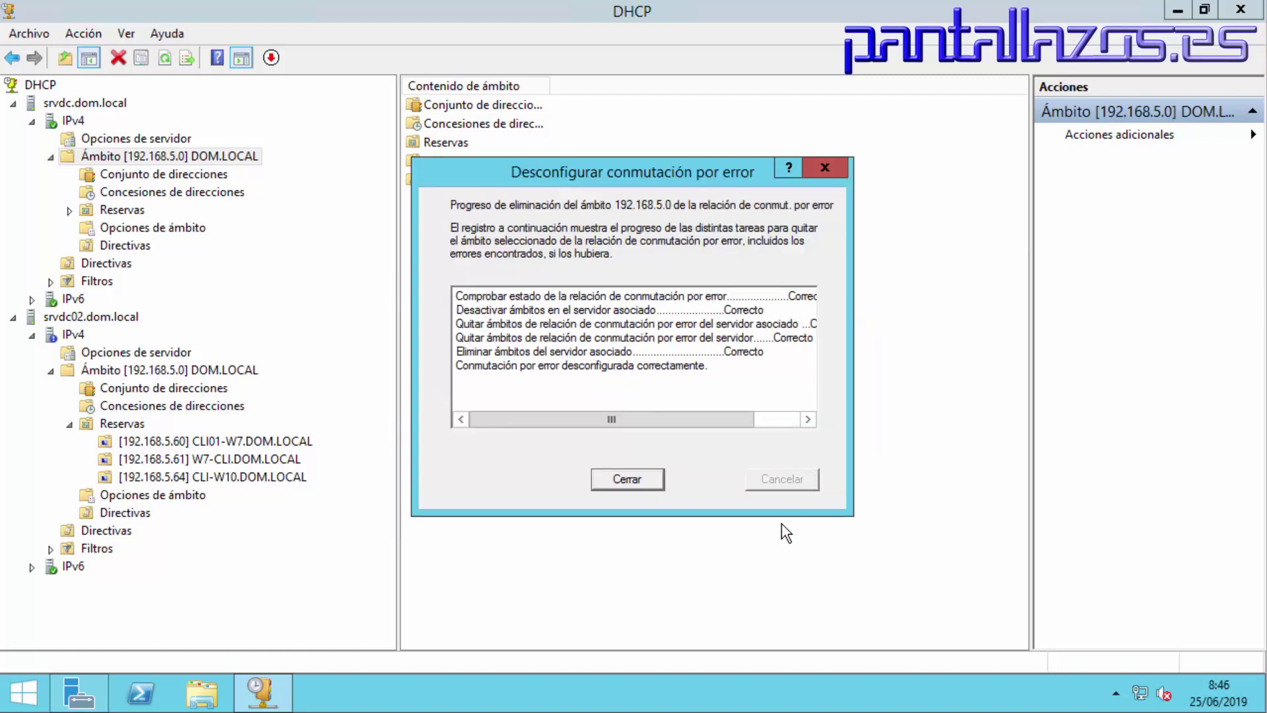
pyautogui.click(648, 480)
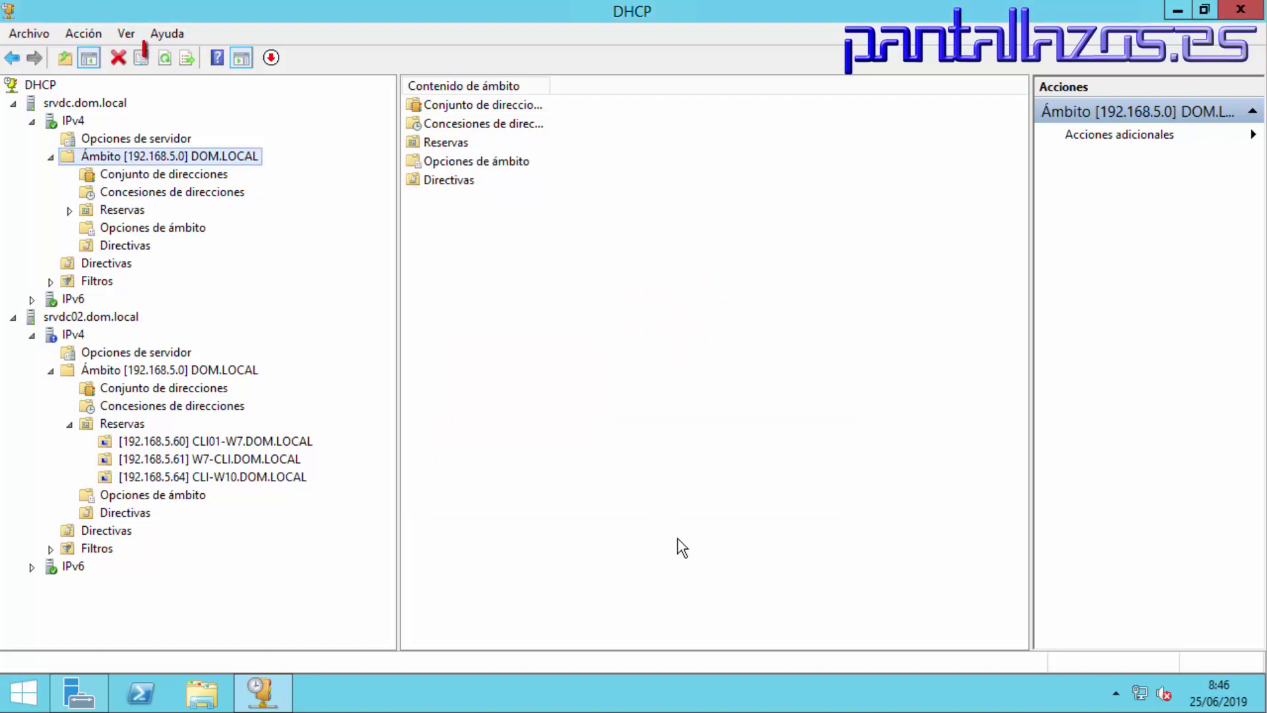
# Refresh srvdc02.dom.local and check the contents of its IPv4 node and server options
pyautogui.click(93, 317)
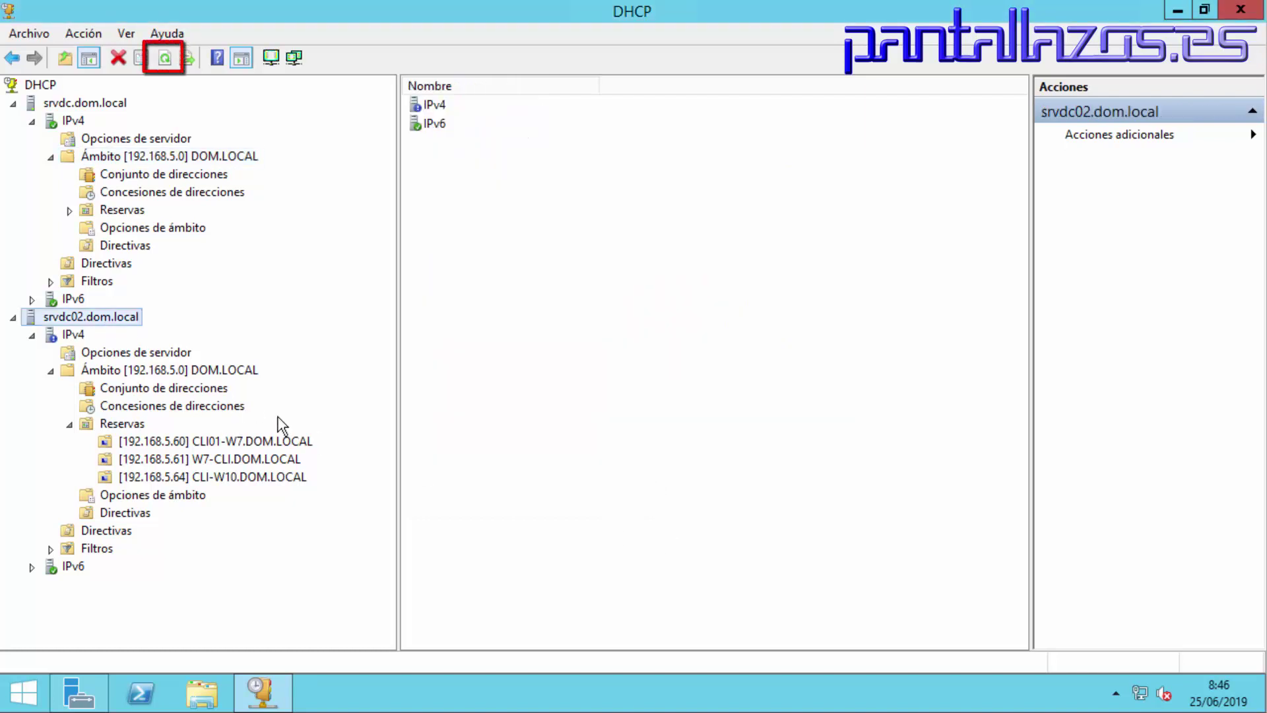
pyautogui.click(164, 57)
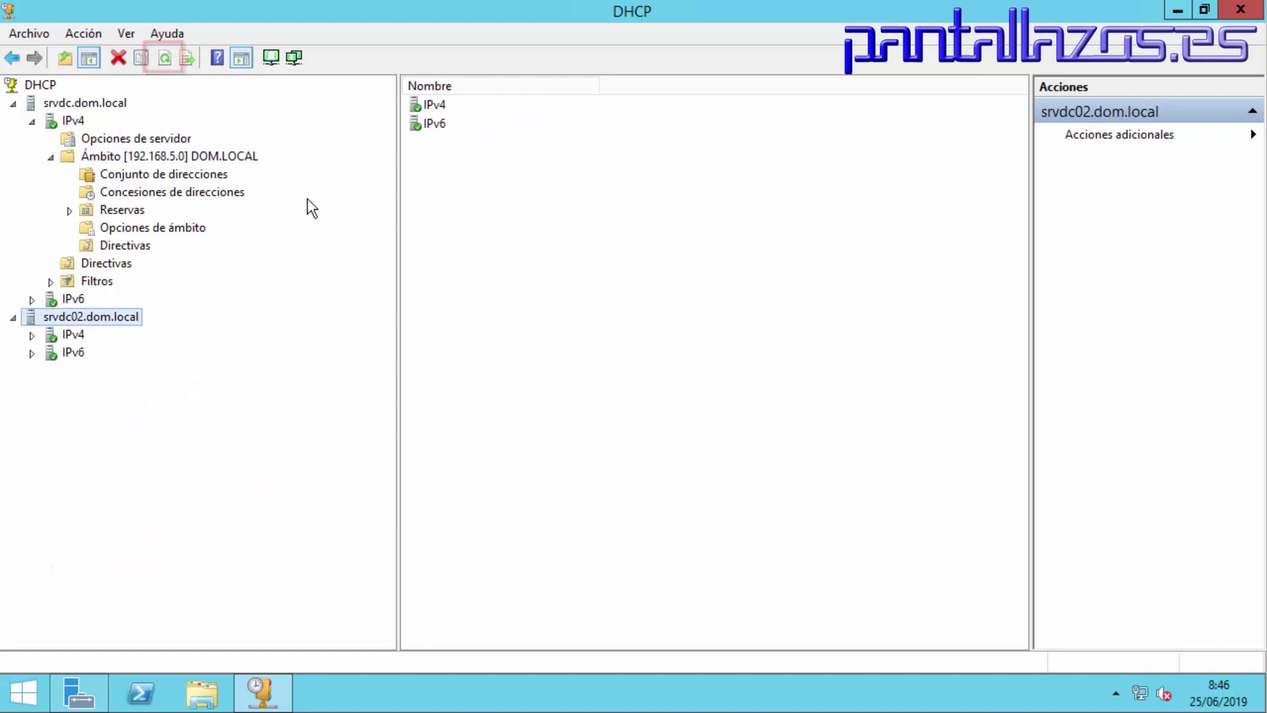
pyautogui.click(32, 334)
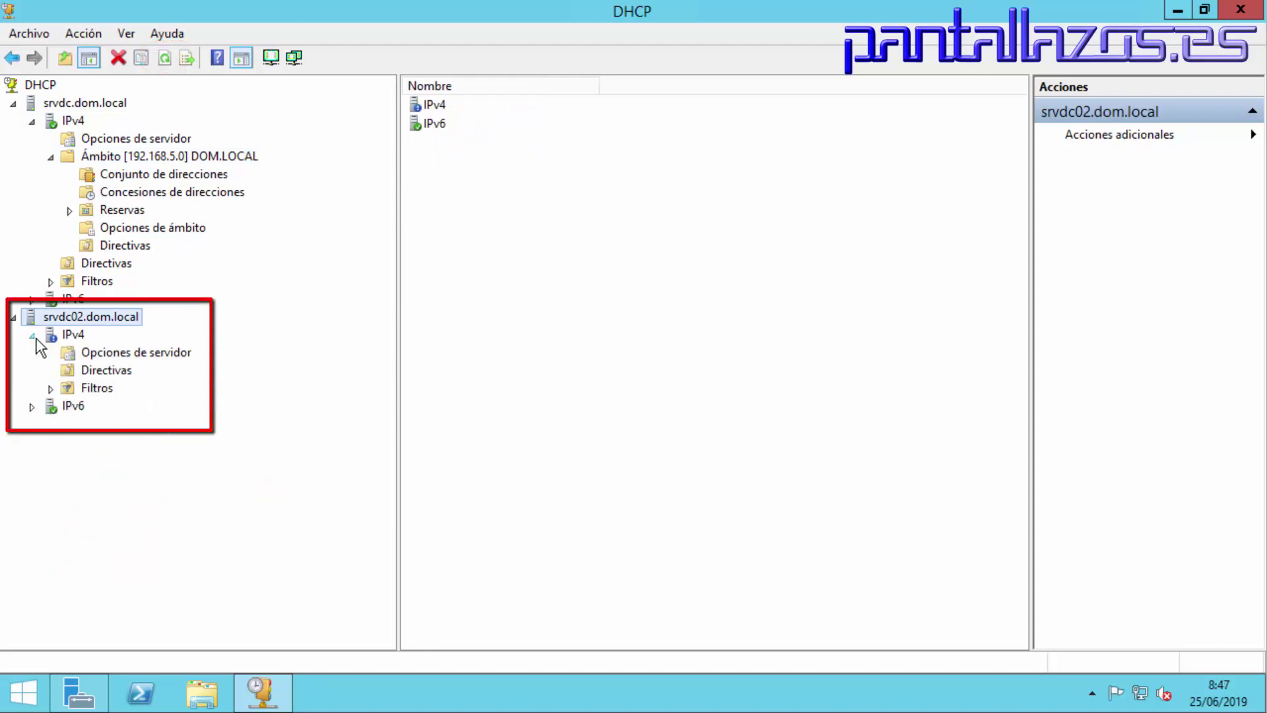
pyautogui.click(108, 356)
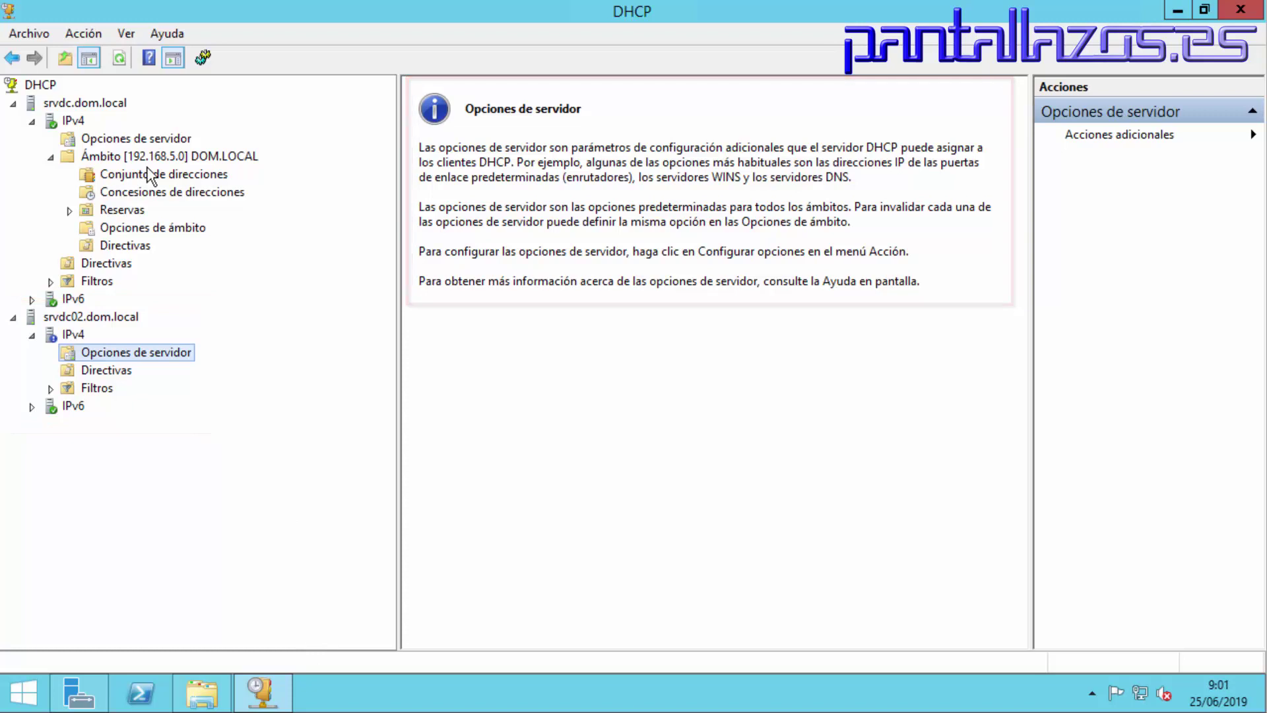
# Start configuring failover for IPv4 on srvdc.dom.local, turning off the selection of all scopes and choosing only scope 192.168.5.0
pyautogui.rightClick(74, 121)
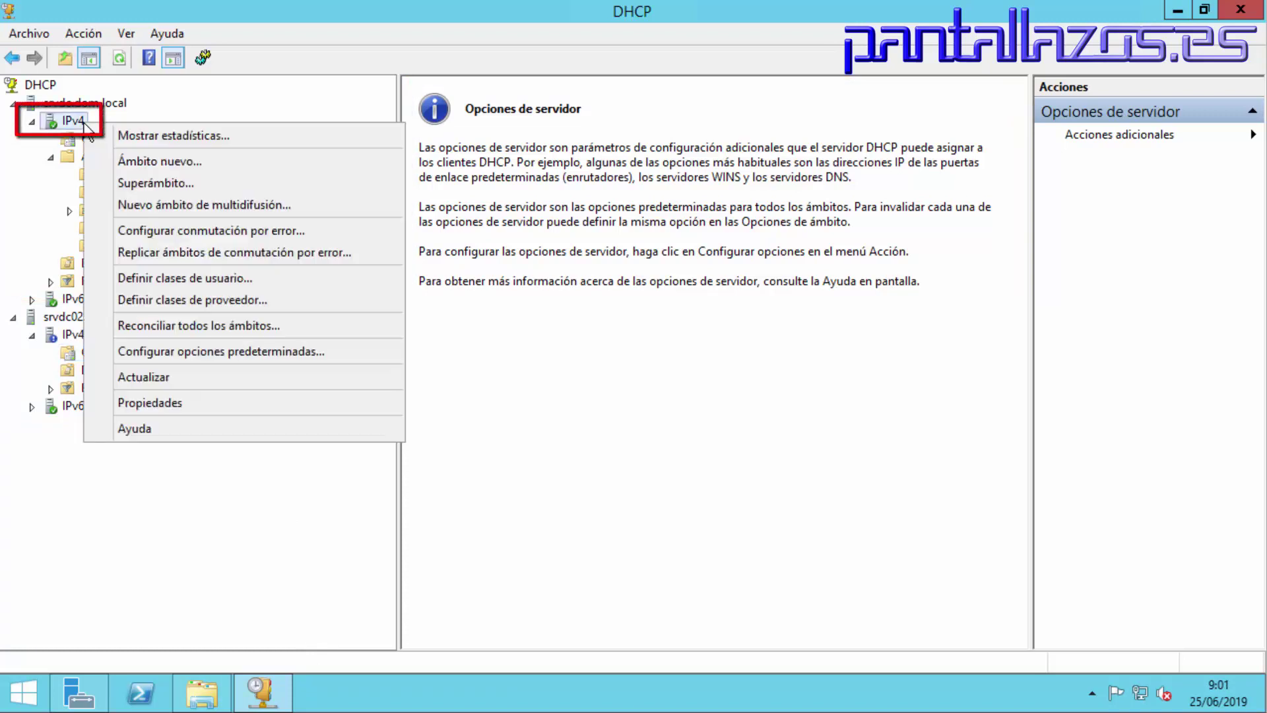
pyautogui.click(205, 231)
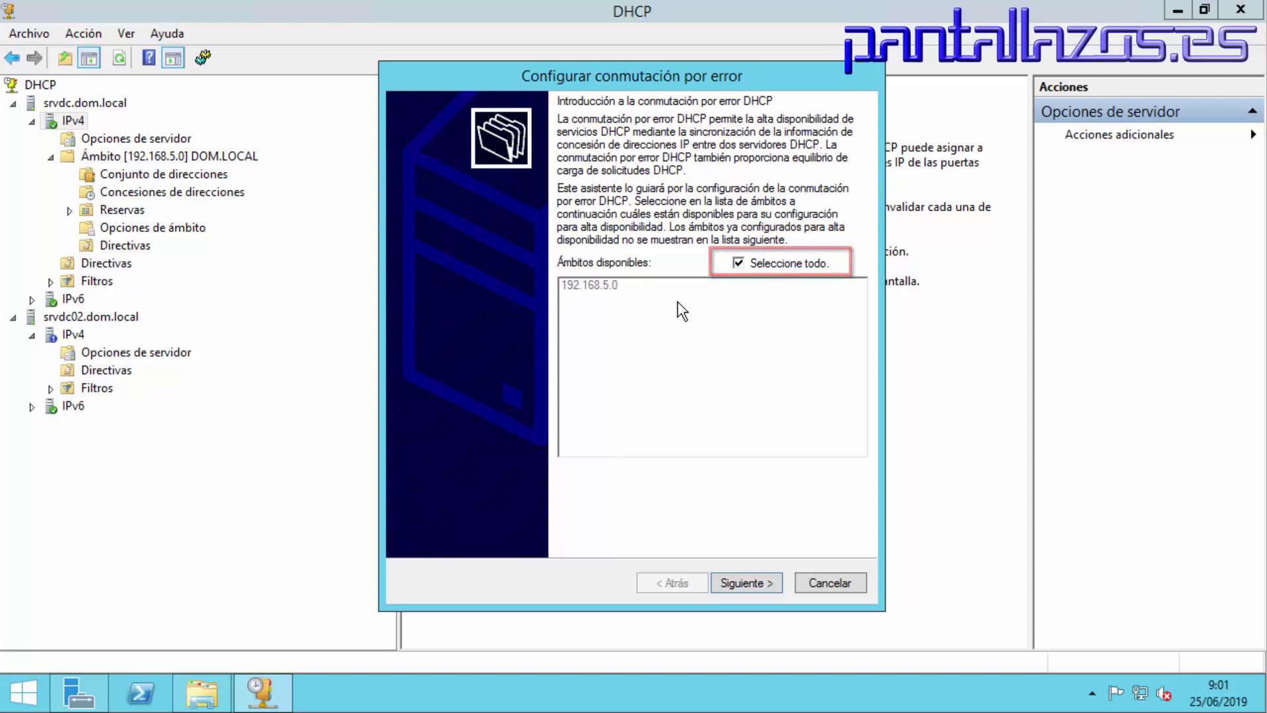
pyautogui.click(738, 263)
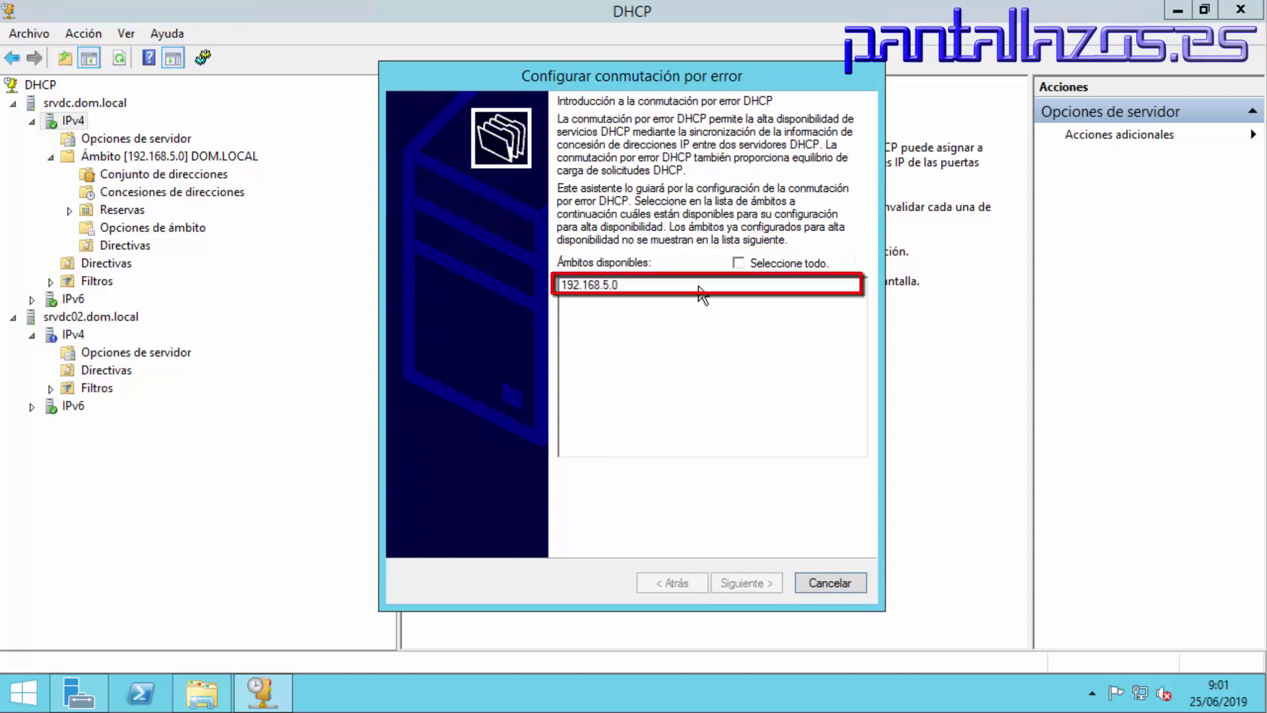
pyautogui.click(702, 289)
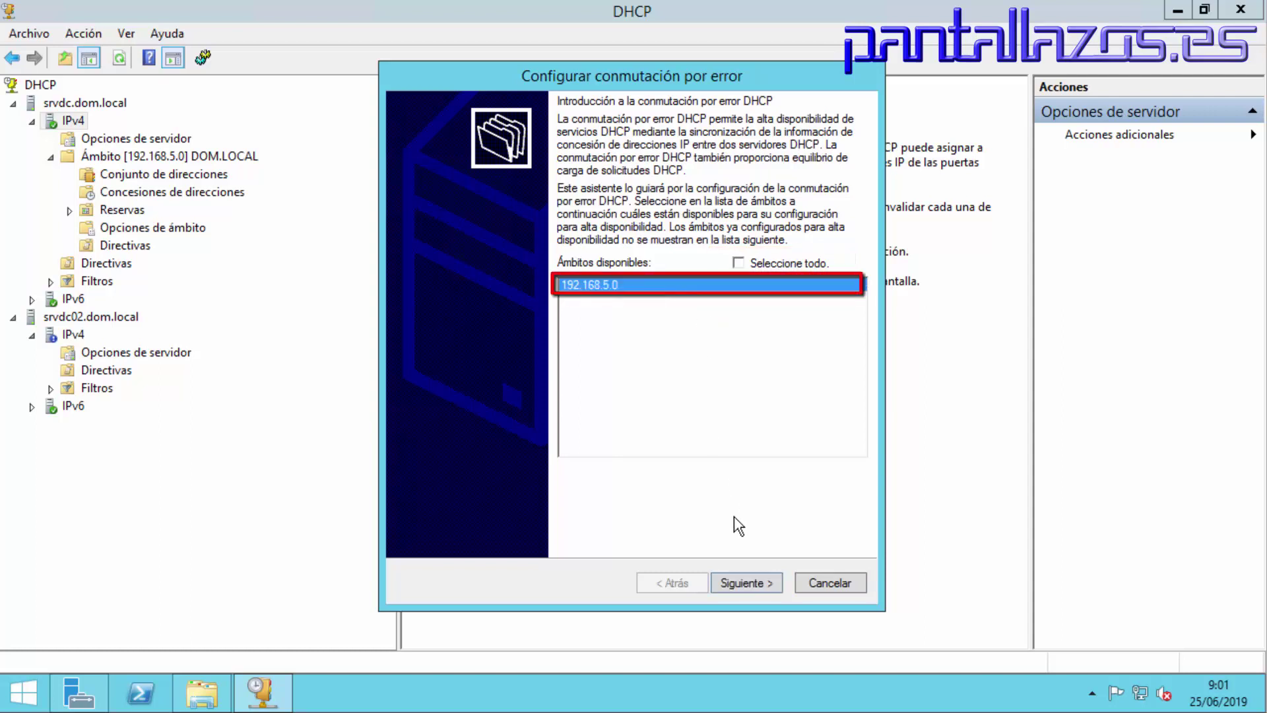
pyautogui.click(749, 580)
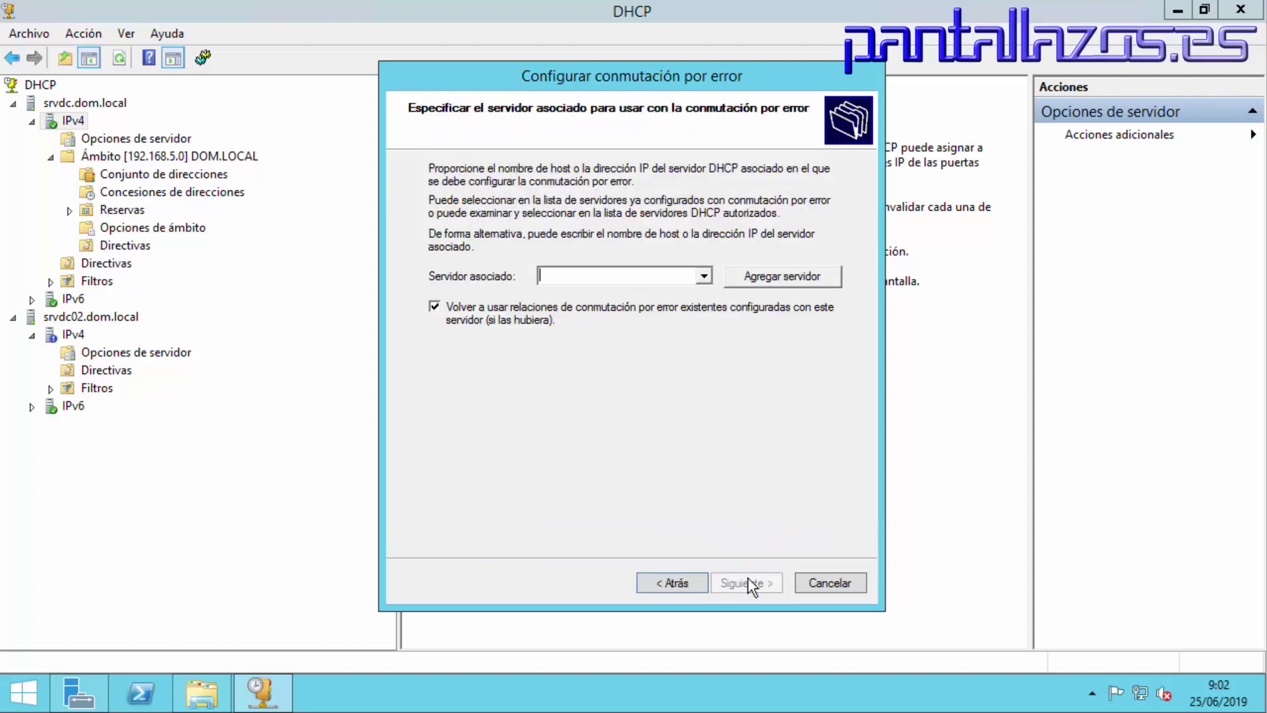
# Set the authorized DHCP server srvdc02.dom.local (192.168.5.20) as the failover partner, keeping the reuse of existing relationships enabled
pyautogui.click(826, 279)
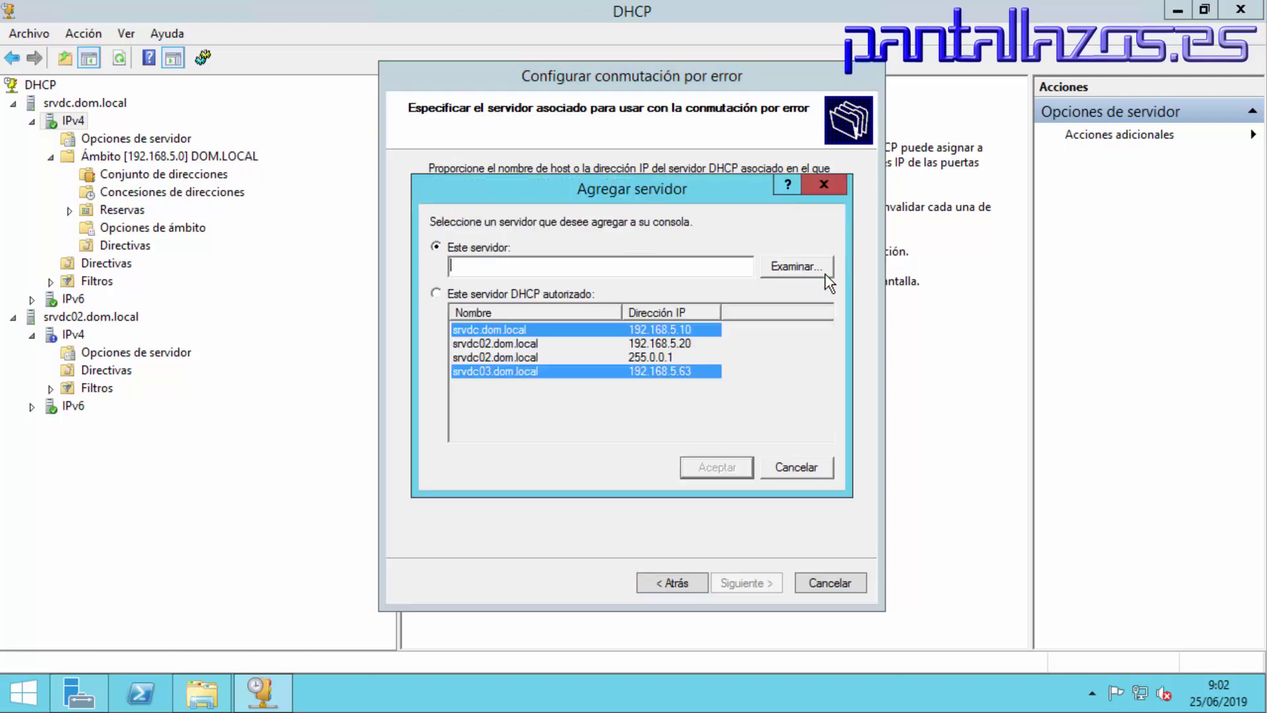
pyautogui.click(449, 294)
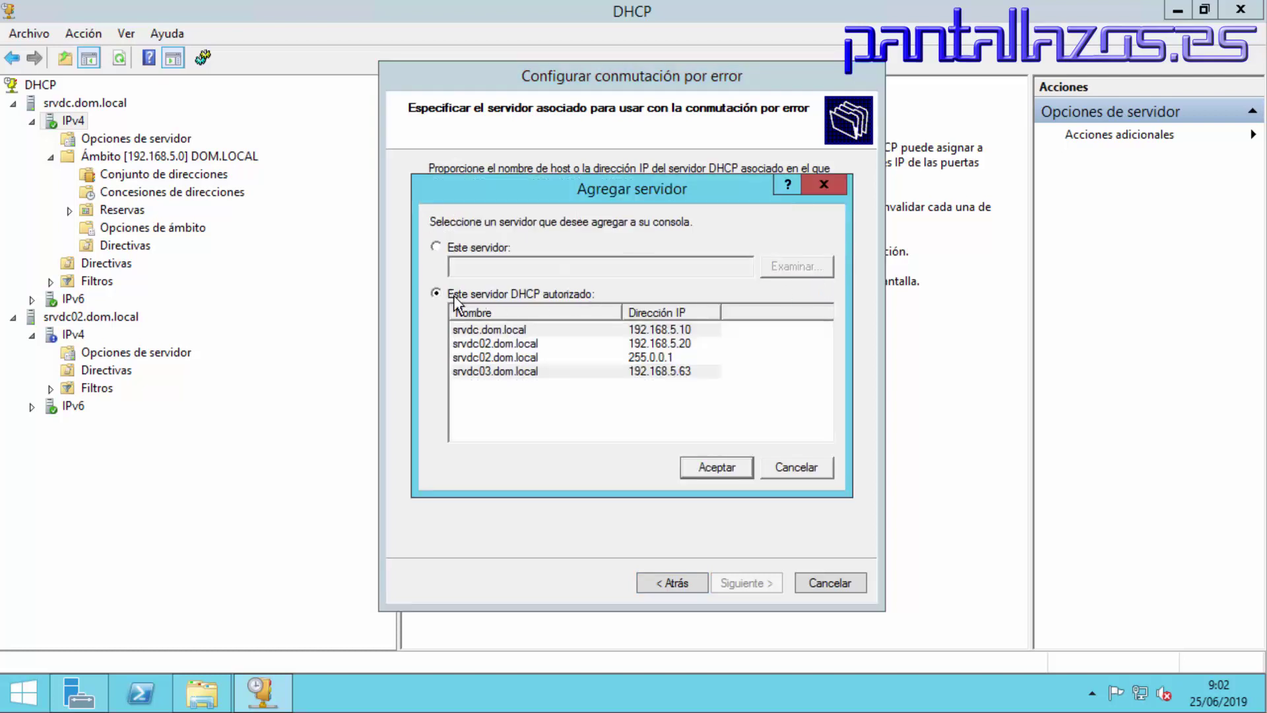
pyautogui.click(484, 344)
pyautogui.click(727, 465)
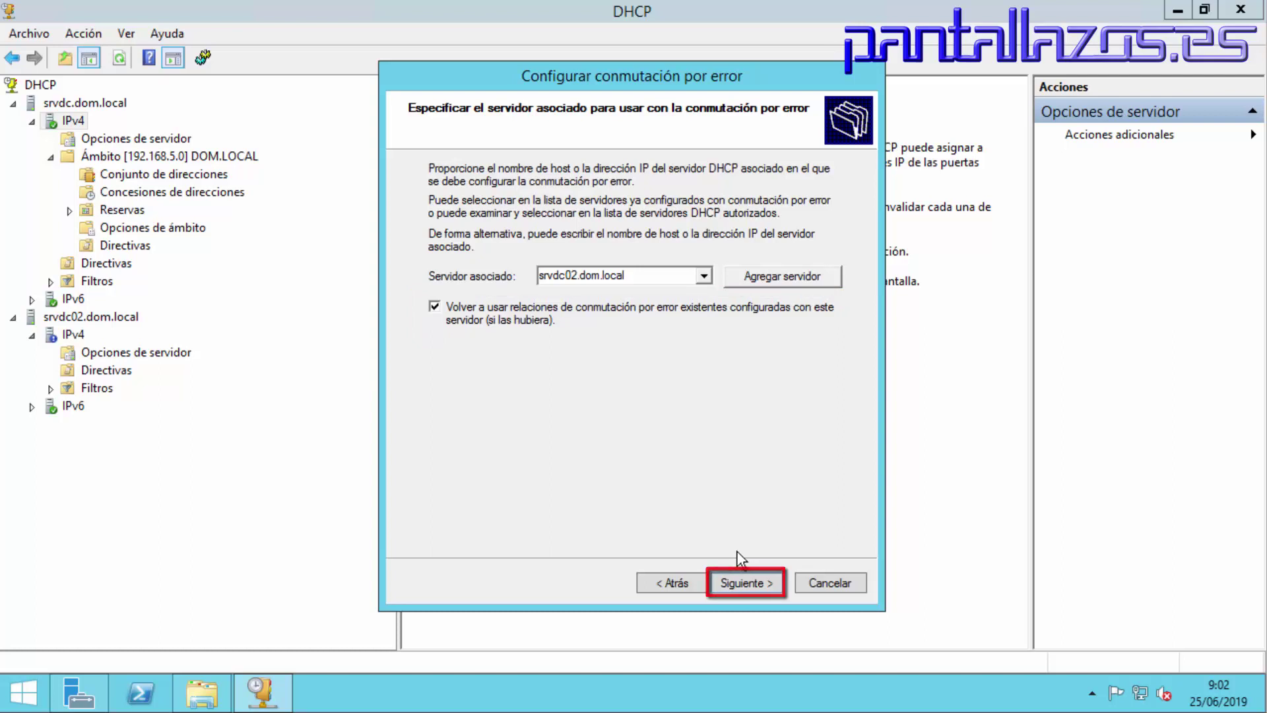
pyautogui.click(757, 581)
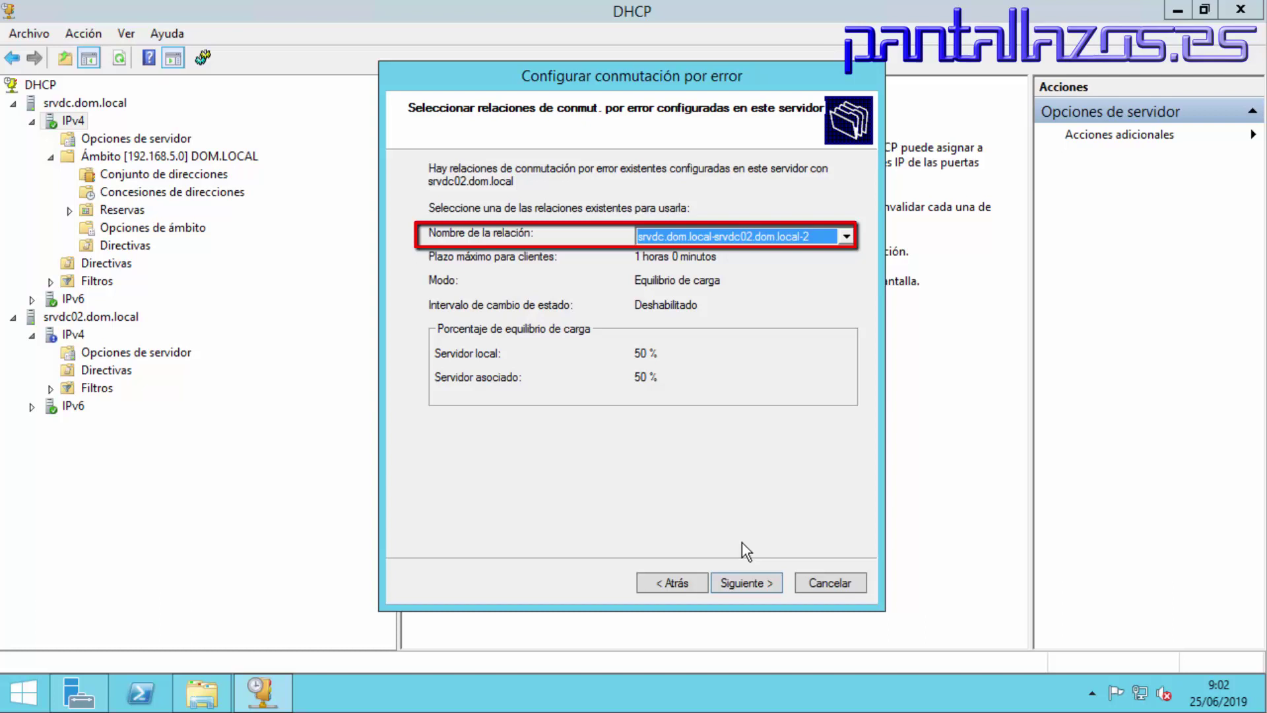
# Use the existing relationship srvdc.dom.local-srvdc02.dom.local-2 and complete the failover configuration
pyautogui.click(771, 584)
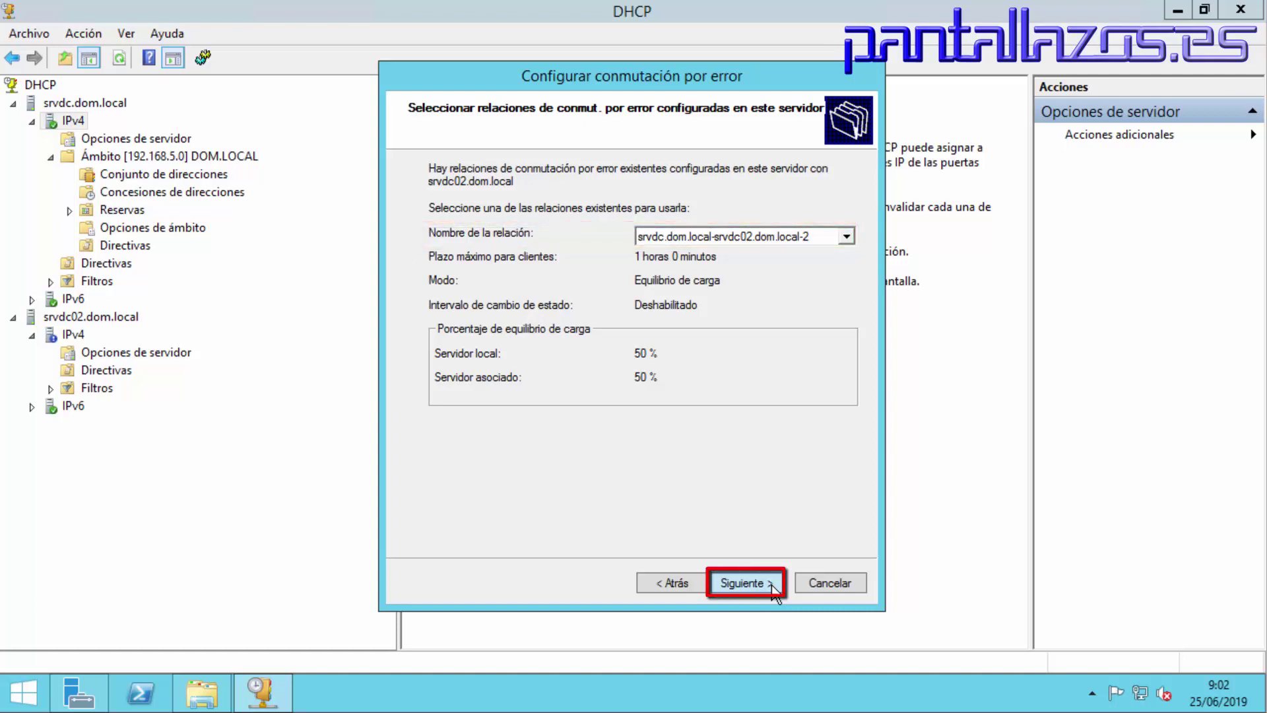
pyautogui.click(770, 583)
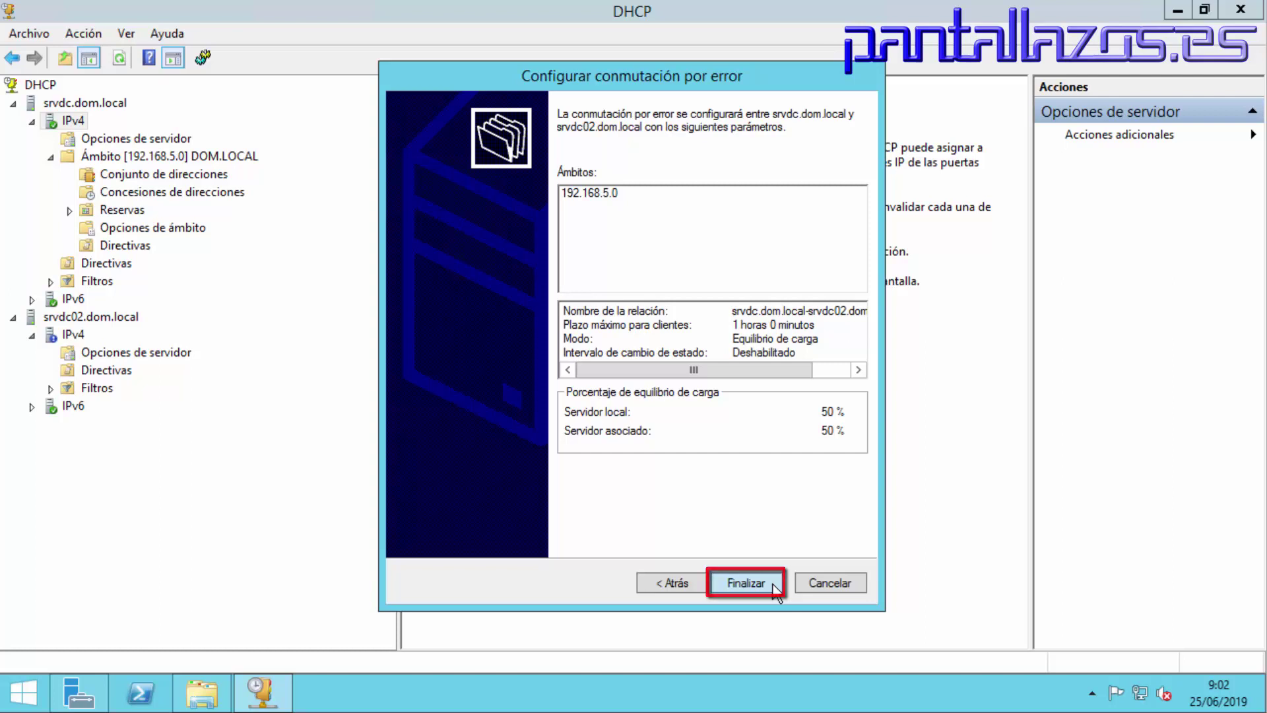
pyautogui.click(776, 587)
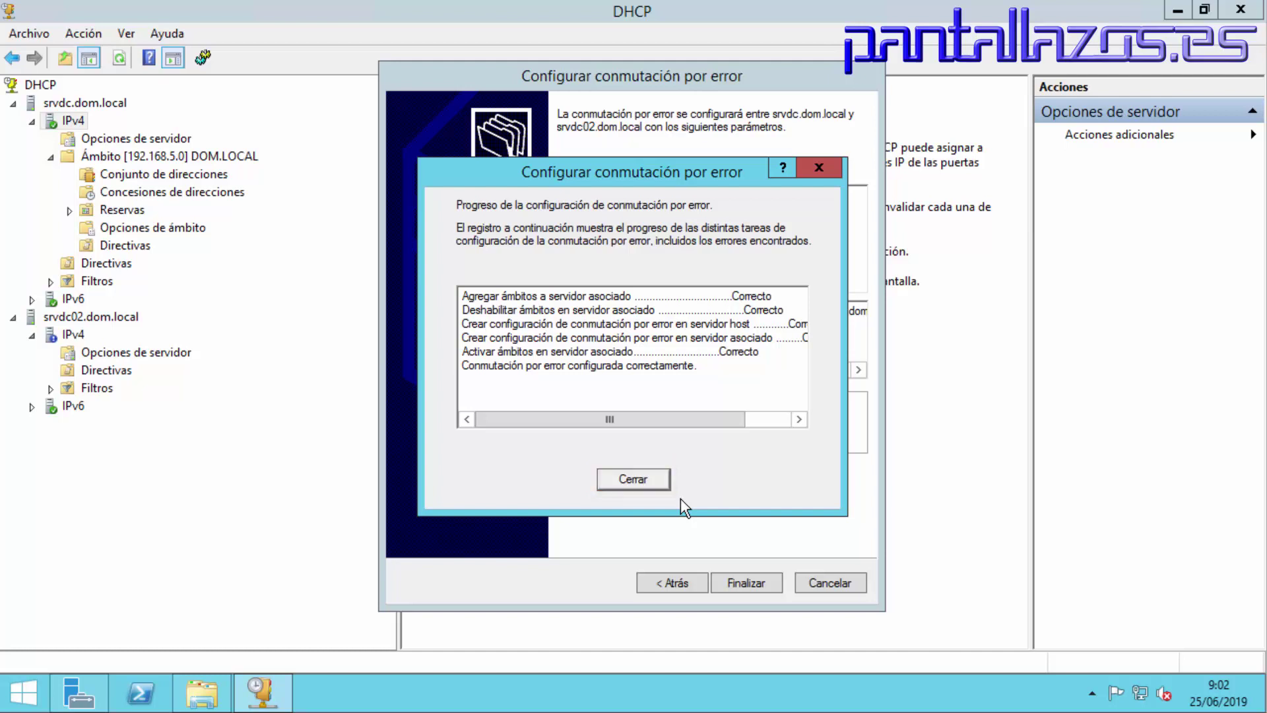
pyautogui.click(659, 479)
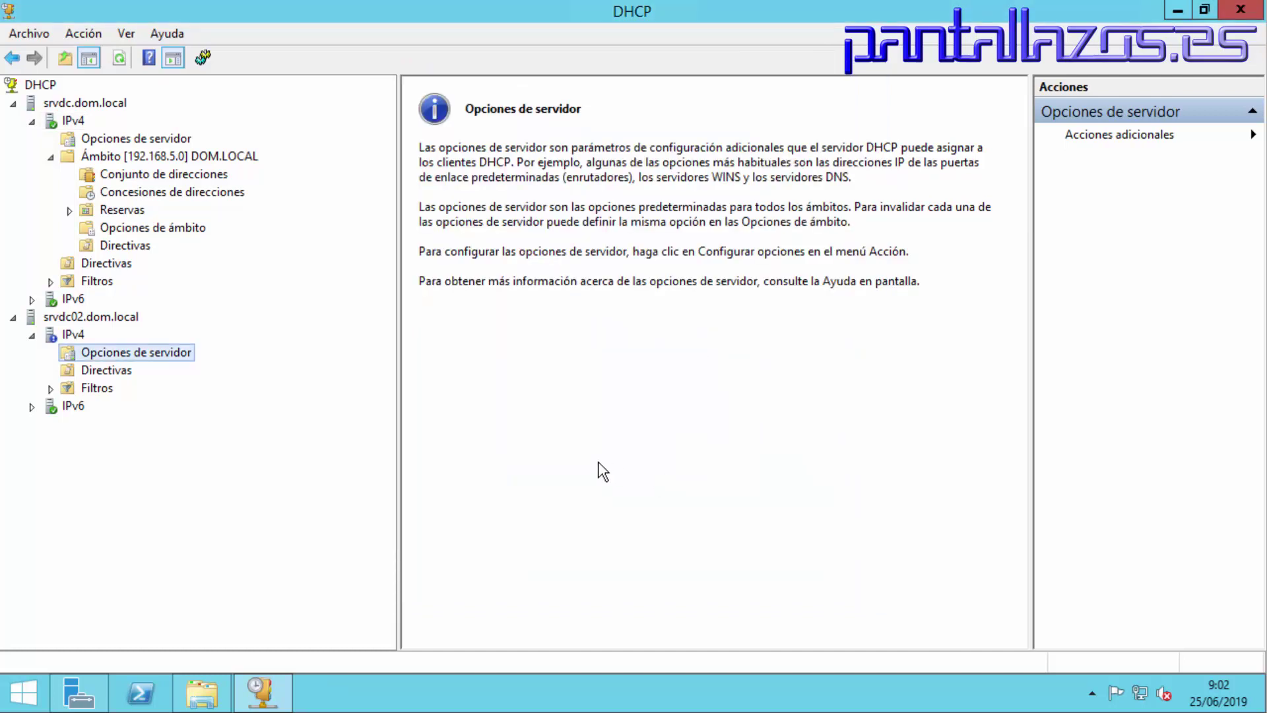
# Refresh IPv4 on srvdc02.dom.local and examine the 192.168.5.0 scope's address pool, leases and reservations
pyautogui.click(88, 337)
pyautogui.click(141, 55)
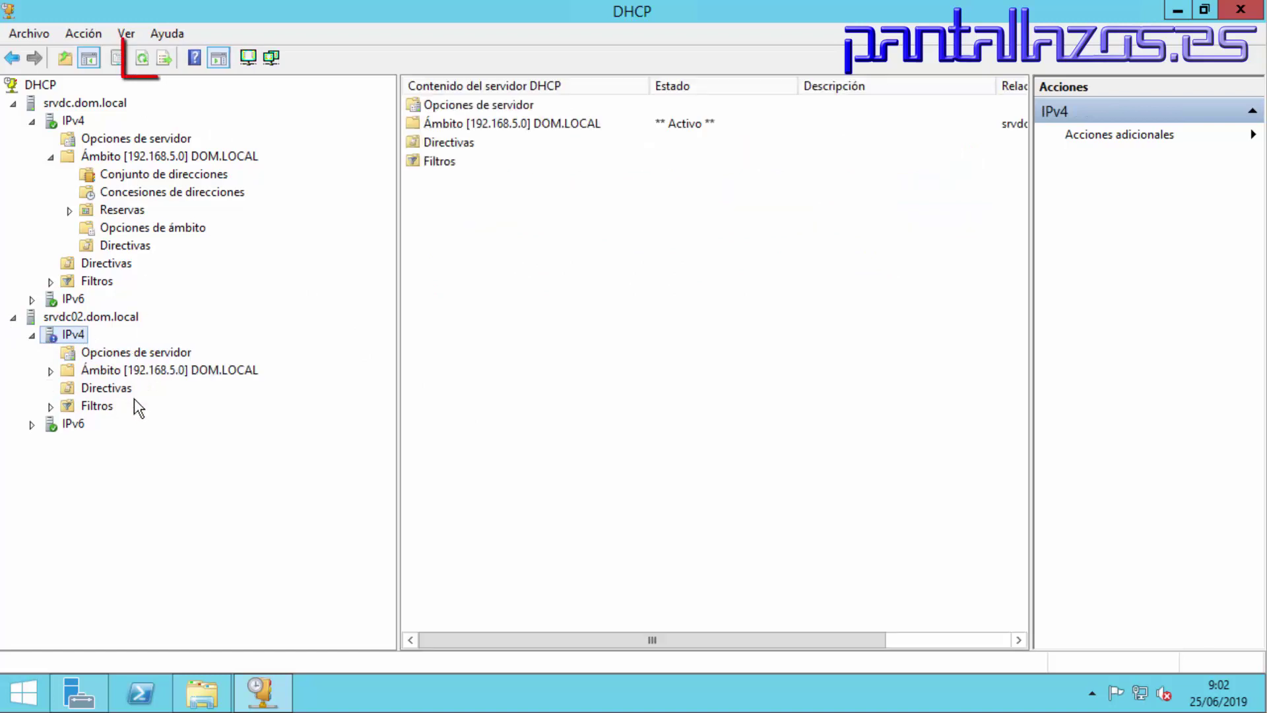
pyautogui.click(51, 371)
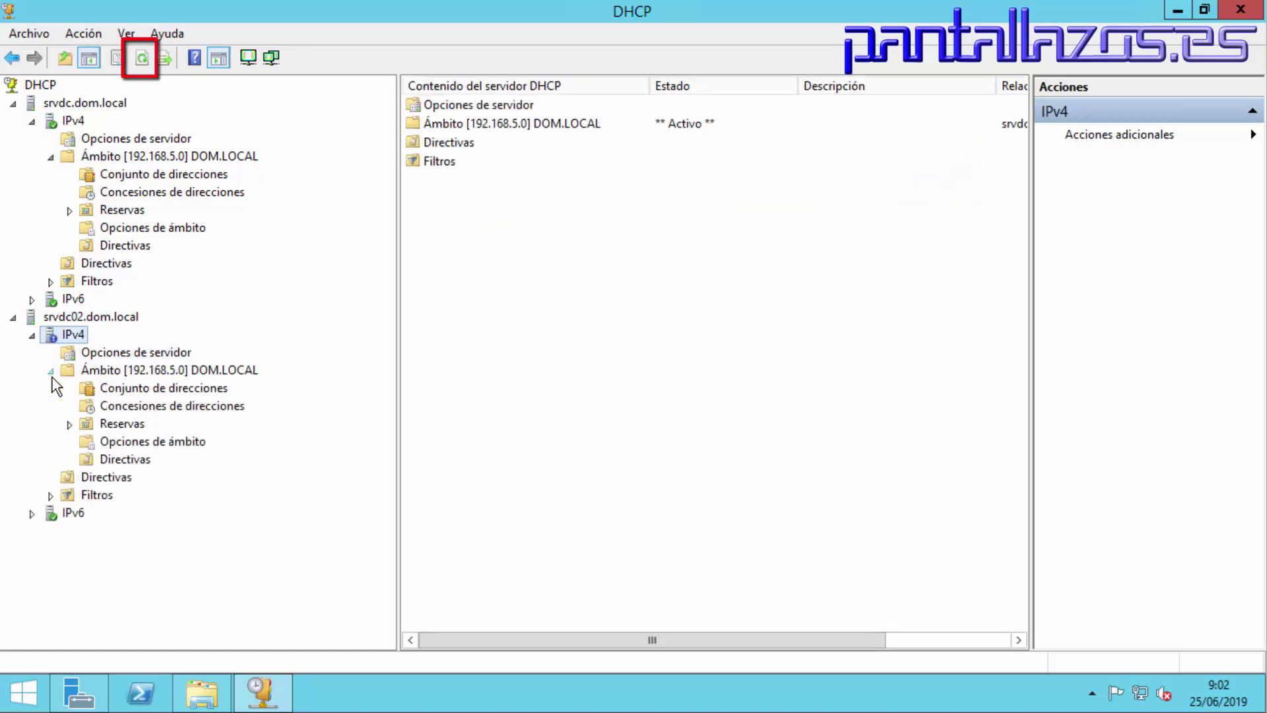
pyautogui.click(150, 389)
pyautogui.click(161, 408)
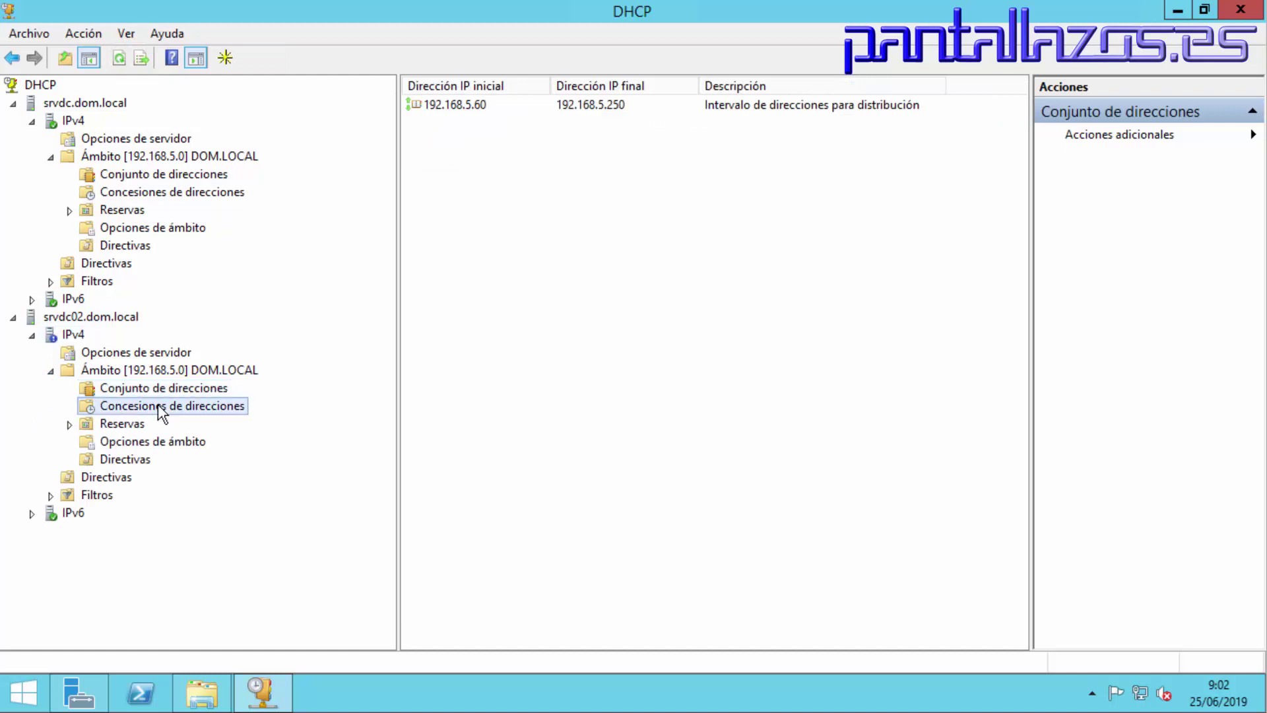
pyautogui.click(70, 425)
pyautogui.click(117, 425)
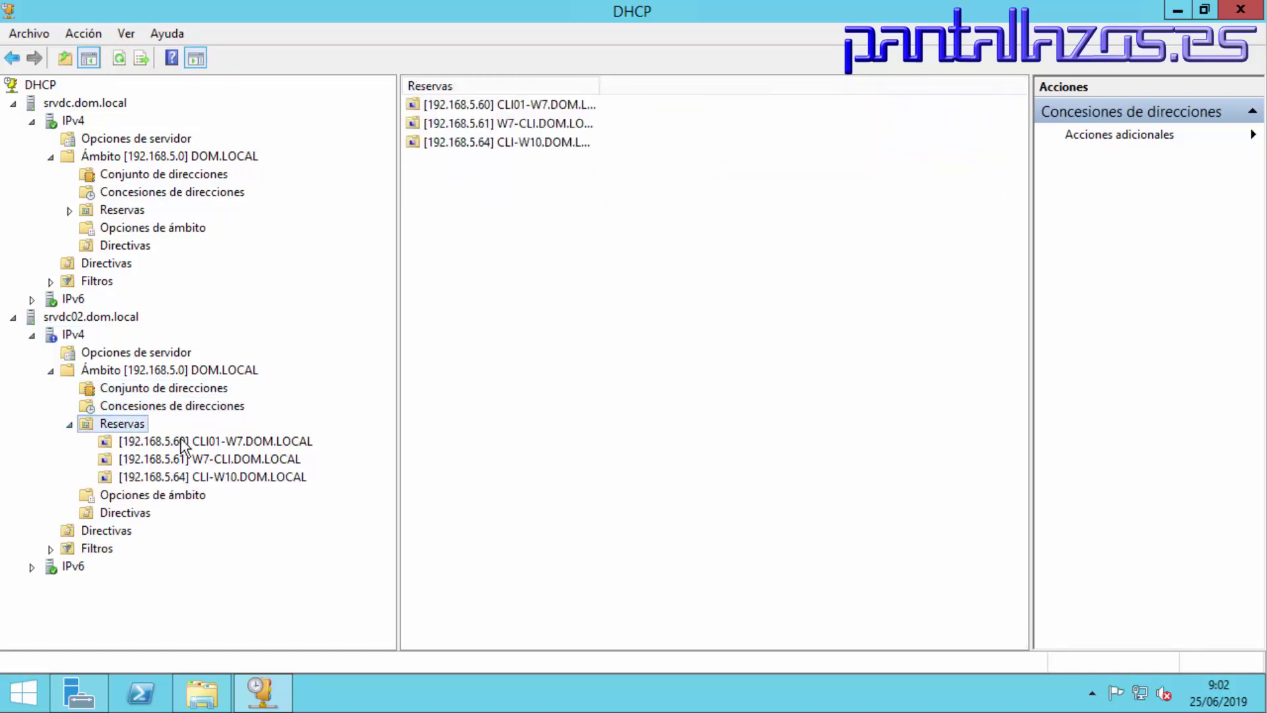